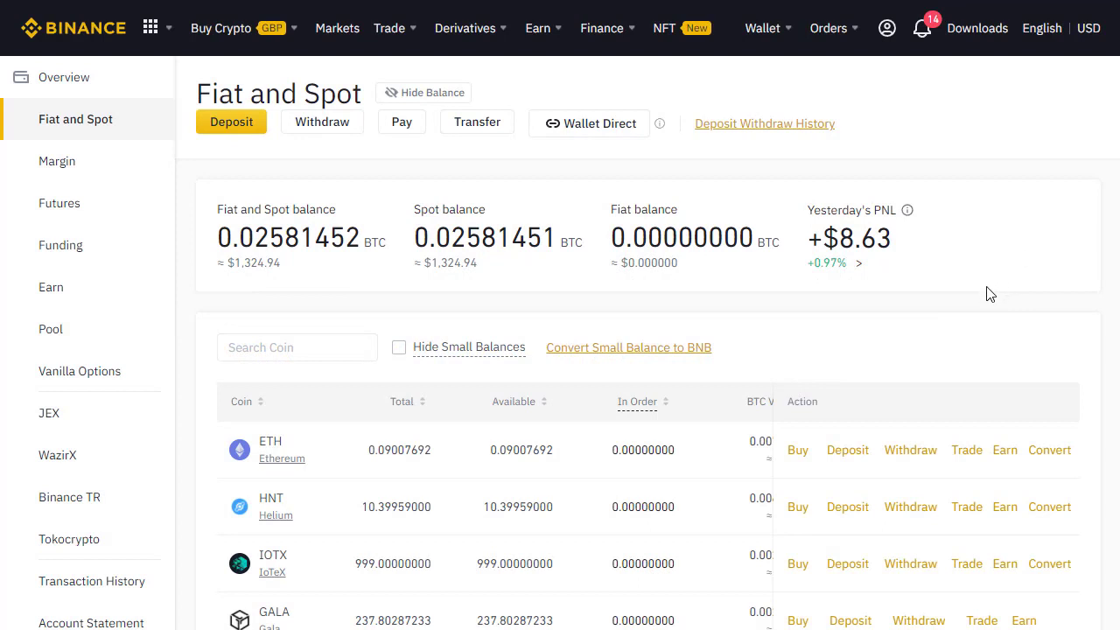
From the GALA row in Fiat and Spot, open the GALA/ETH spot trading page via Trade
mouse_move(765, 35)
scroll(998, 204, down, 4)
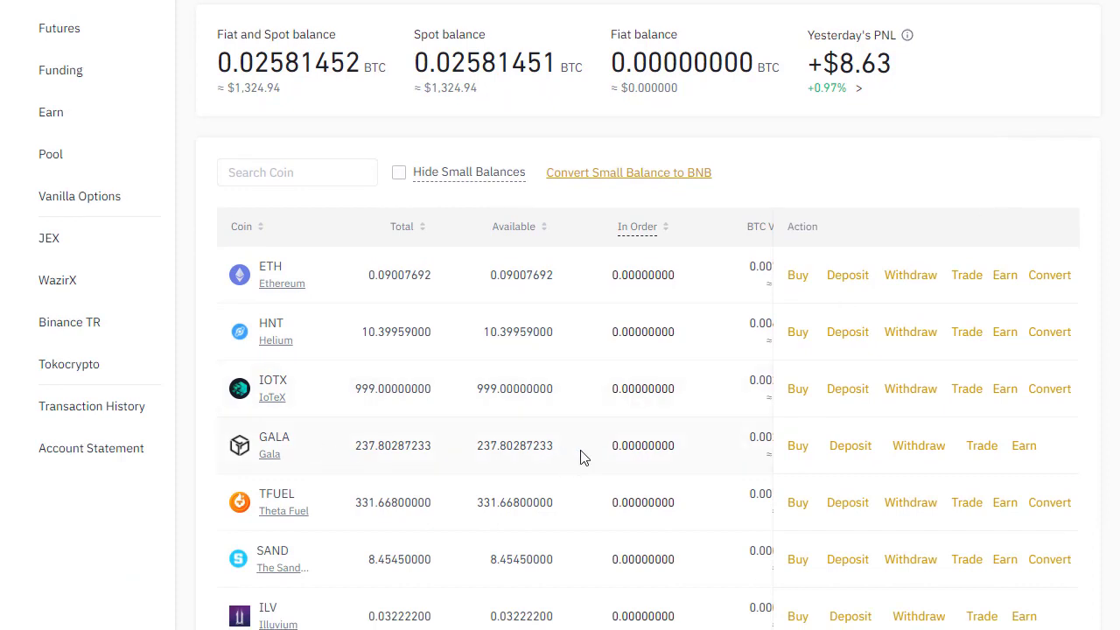
click(984, 452)
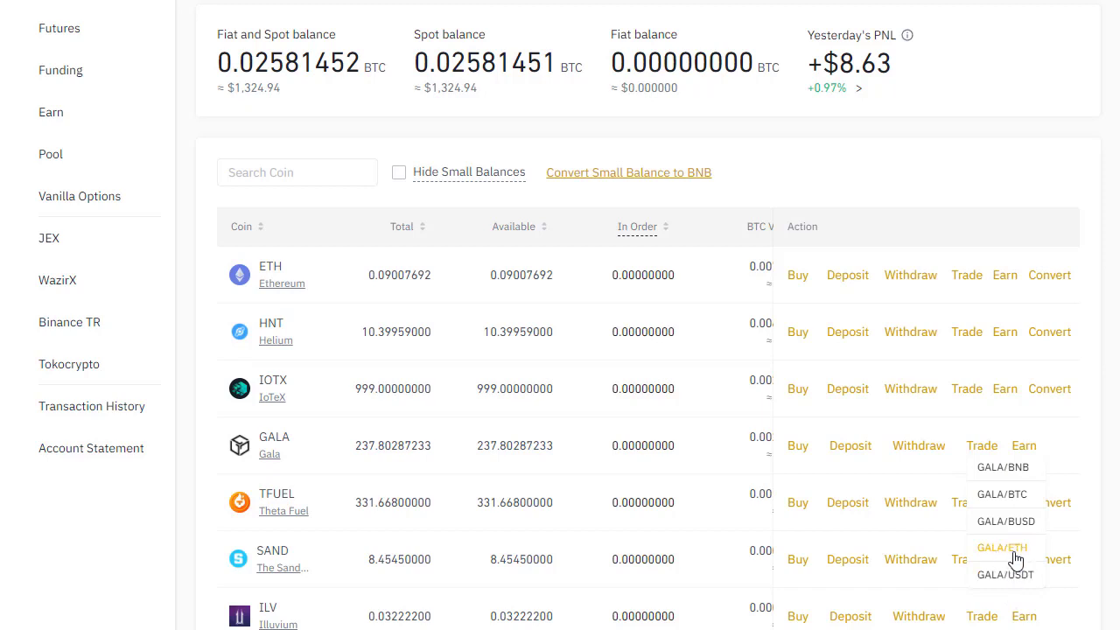
click(1013, 553)
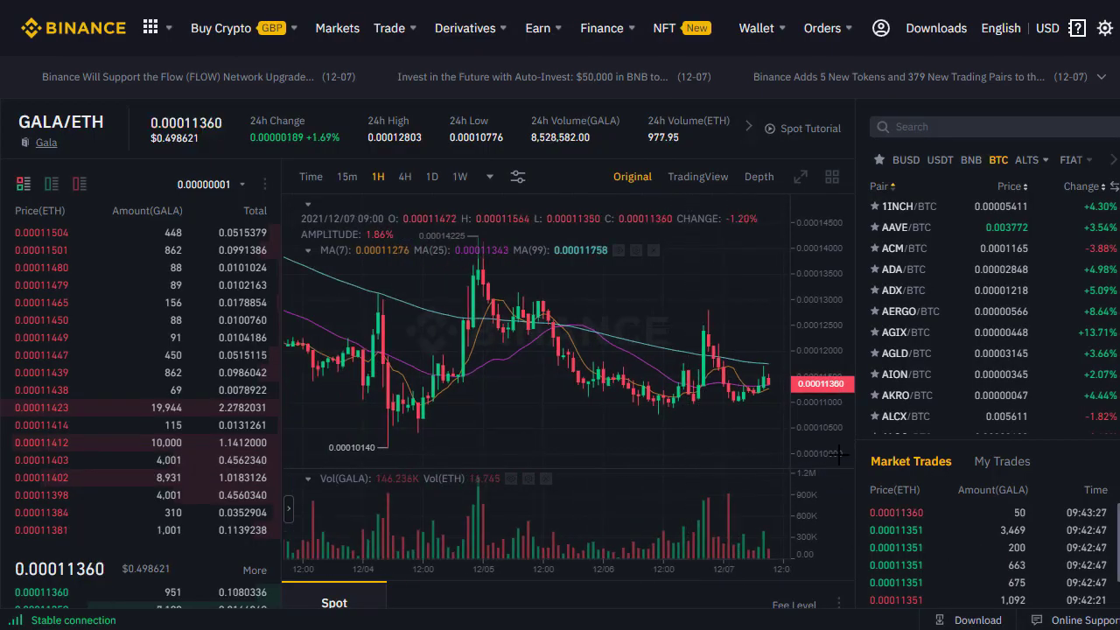
Bring up the Spot limit buy form with its 0.00011492 ETH price field active
scroll(560, 315, down, 3)
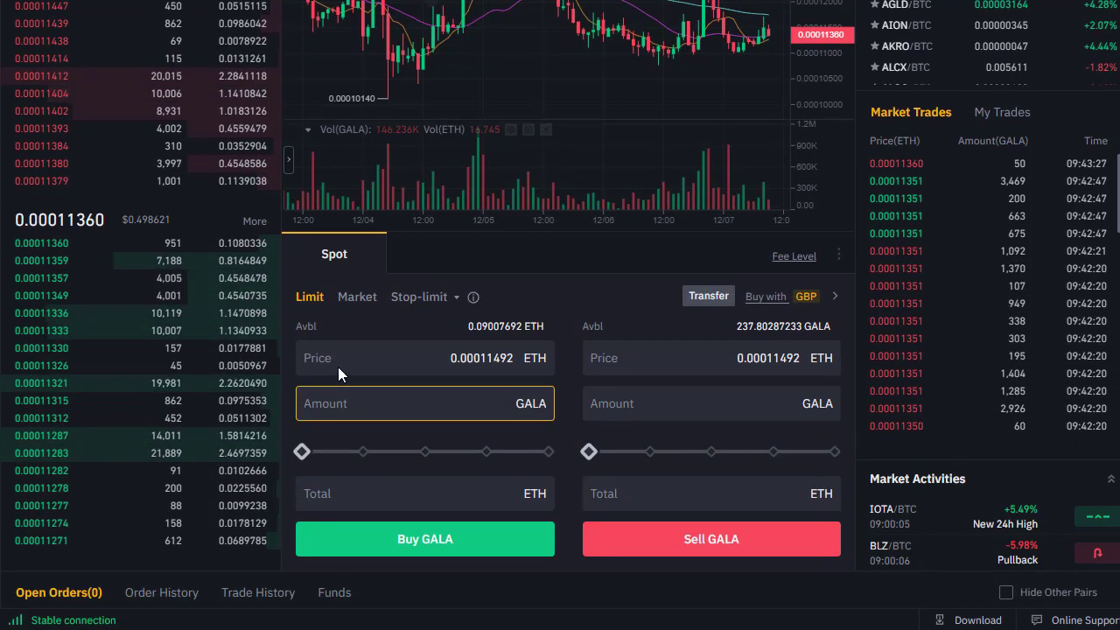
click(364, 355)
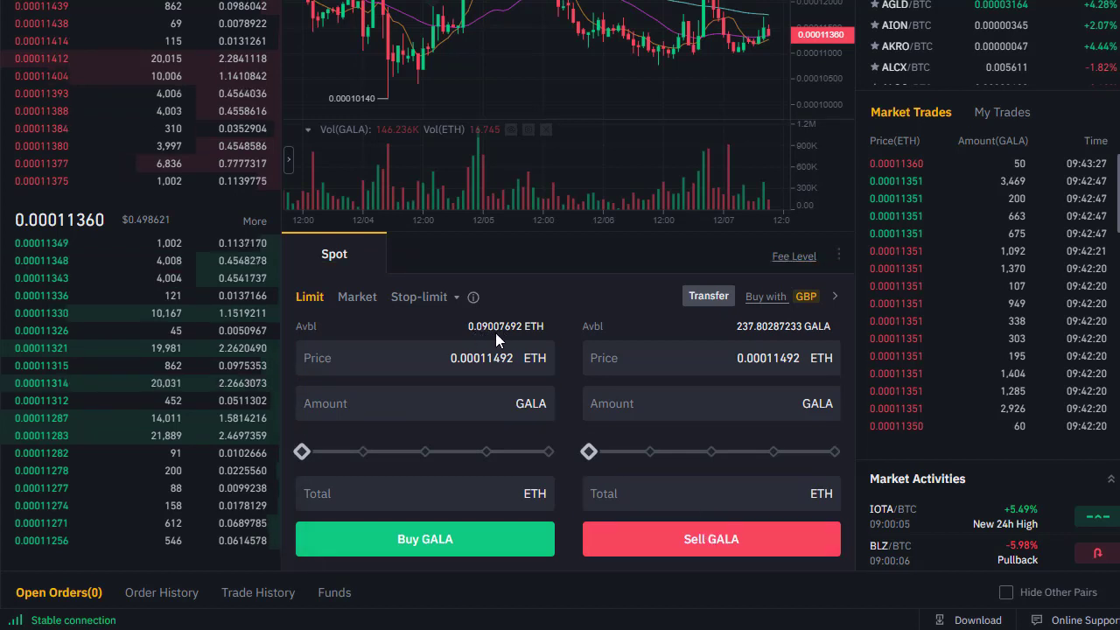
Set the buy amount to about 760 GALA and change the price to 0.00011360 ETH
click(547, 454)
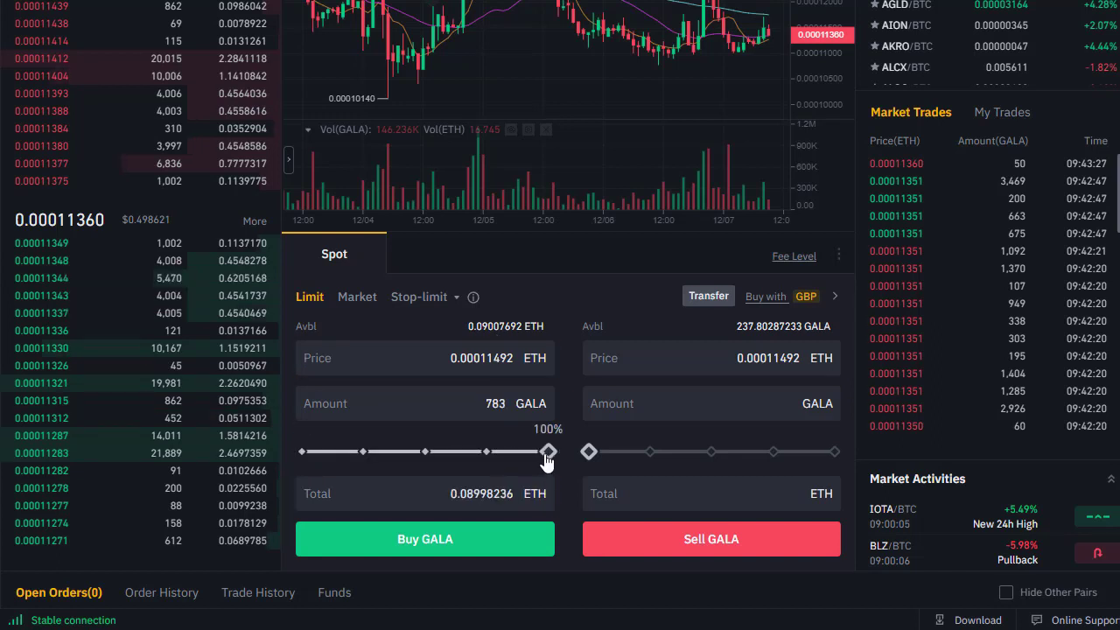
drag(547, 452, 540, 452)
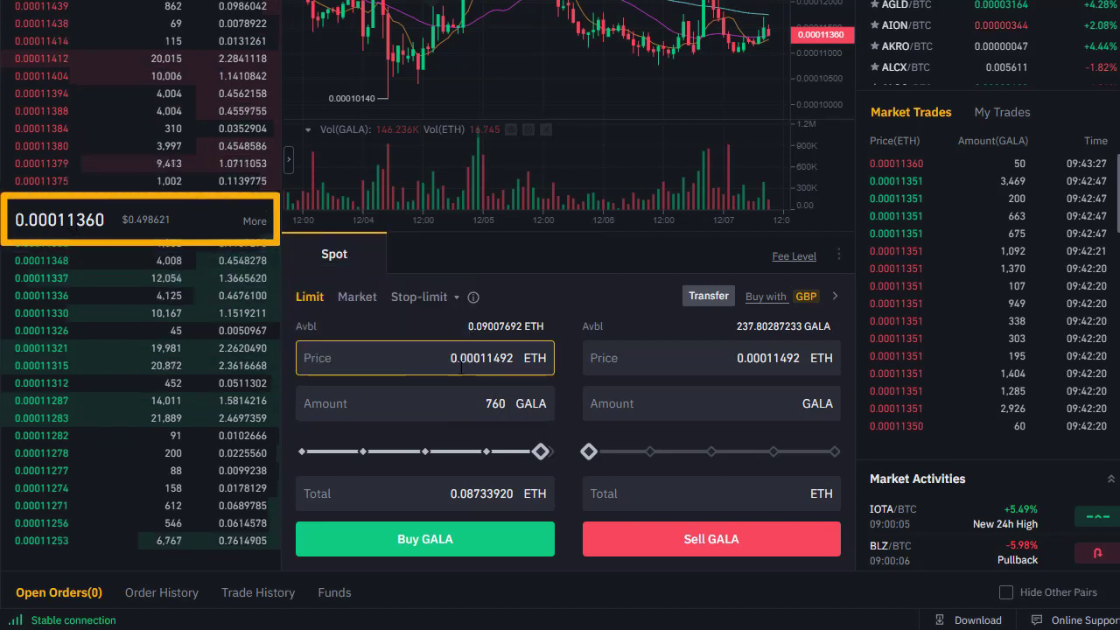
drag(494, 360, 512, 359)
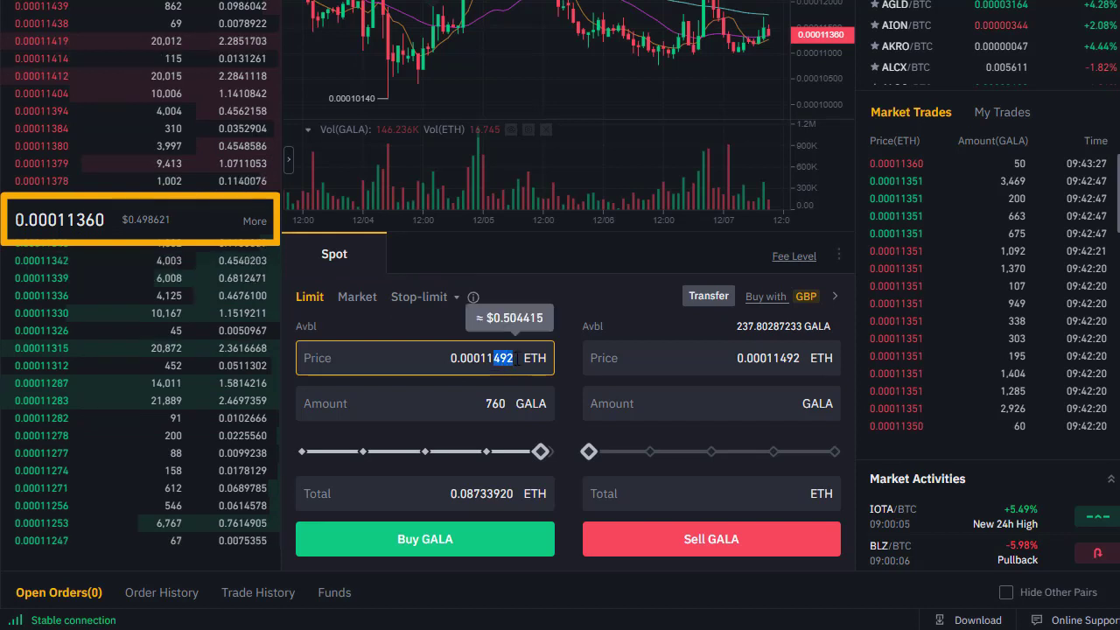
text(460)
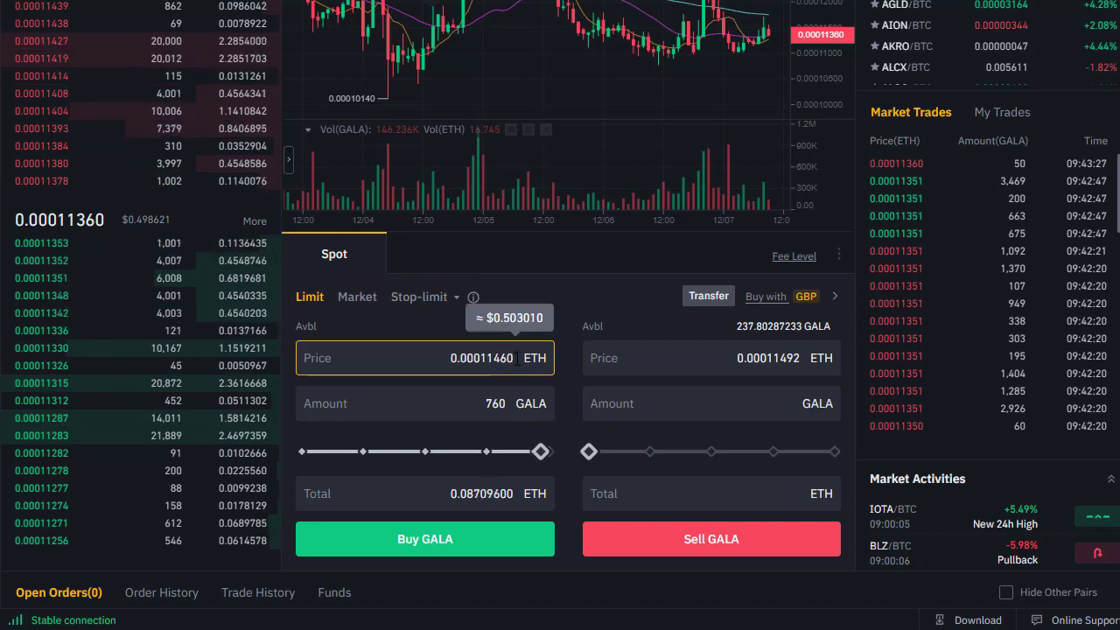
key(BackSpace)
key(BackSpace)
key(BackSpace)
text(360)
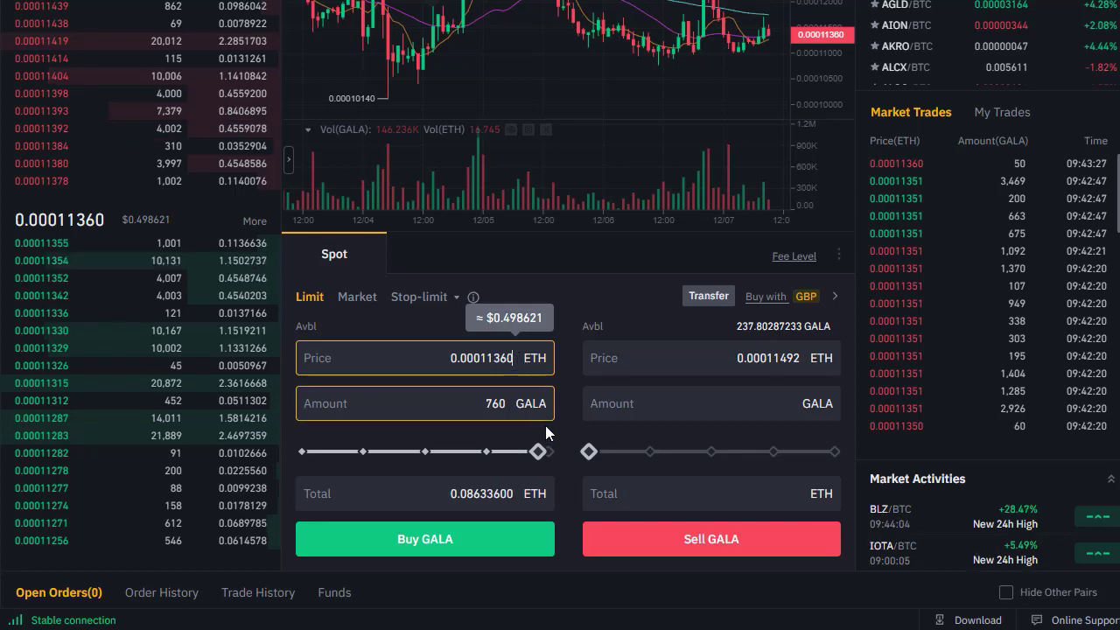
Raise the amount to 768 GALA and submit the limit buy order
mouse_move(537, 451)
drag(537, 452, 541, 452)
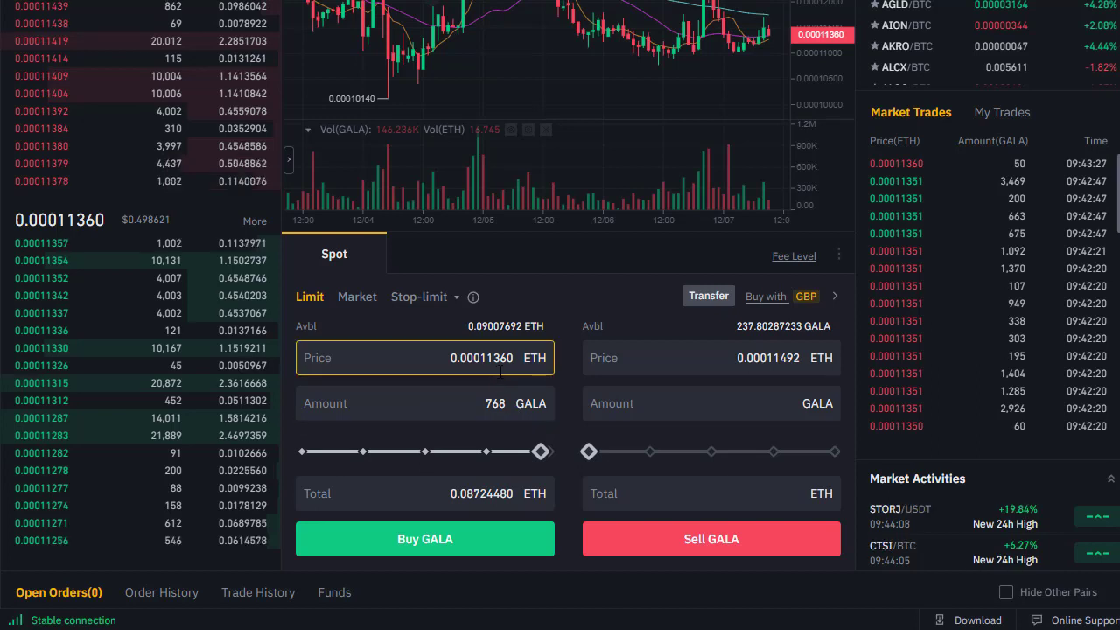
click(484, 538)
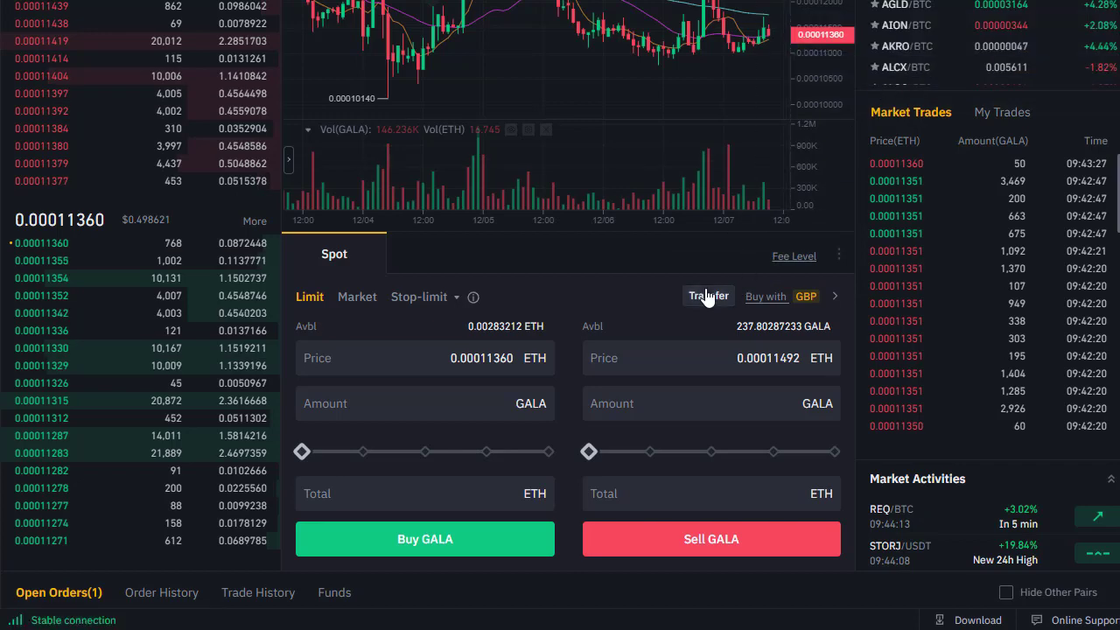
Delete the 768 GALA GALA/ETH order from Open Orders, restoring 0.09007692 ETH available
scroll(707, 294, down, 2)
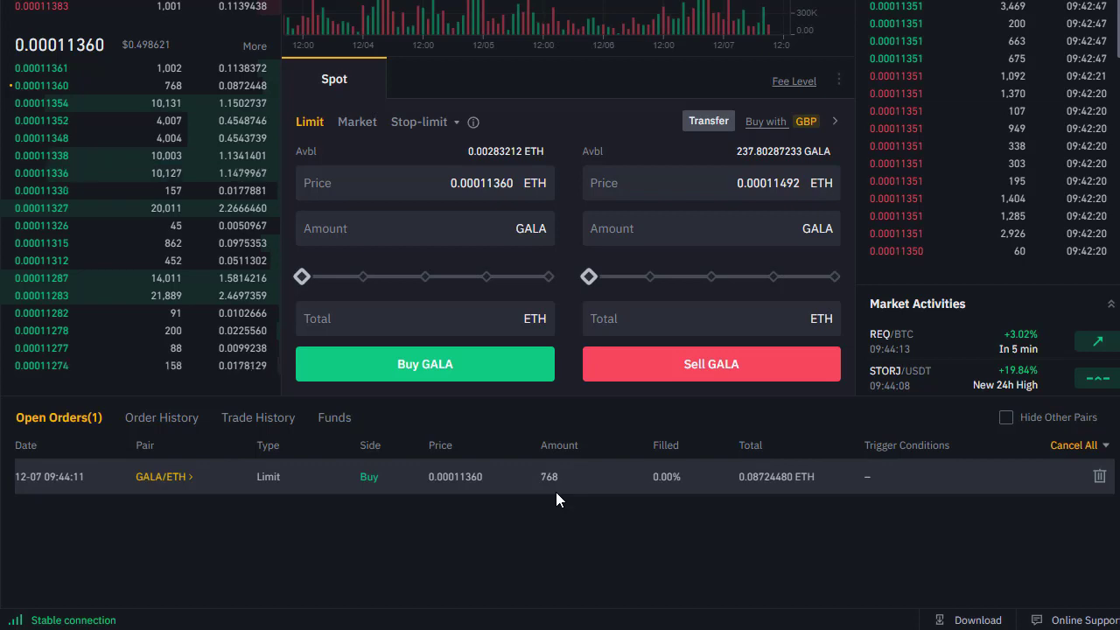
mouse_move(22, 103)
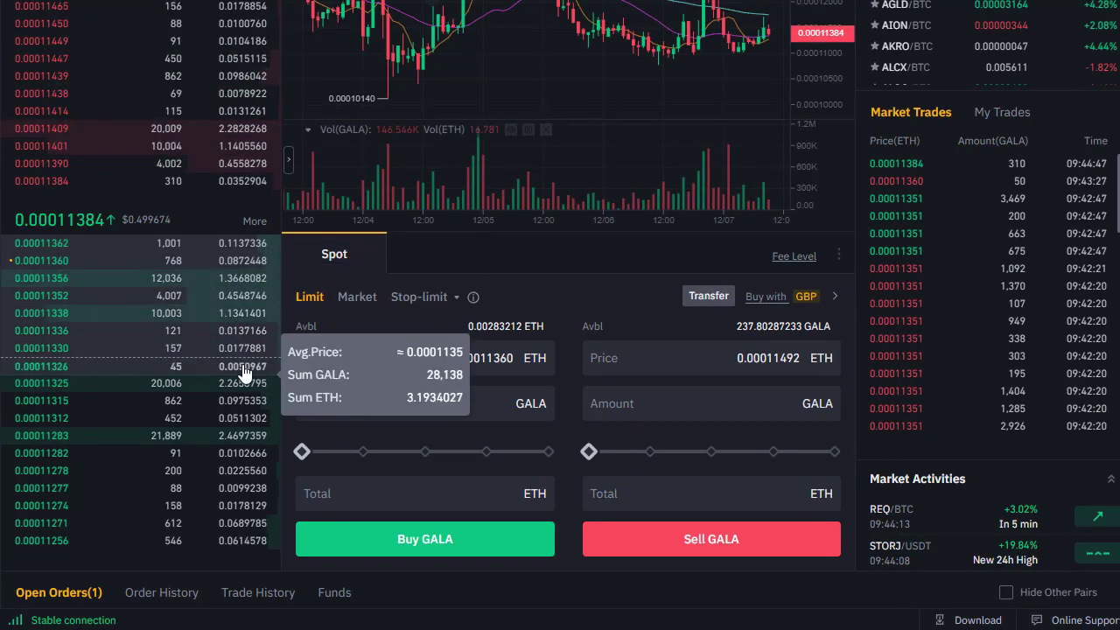
scroll(233, 362, down, 2)
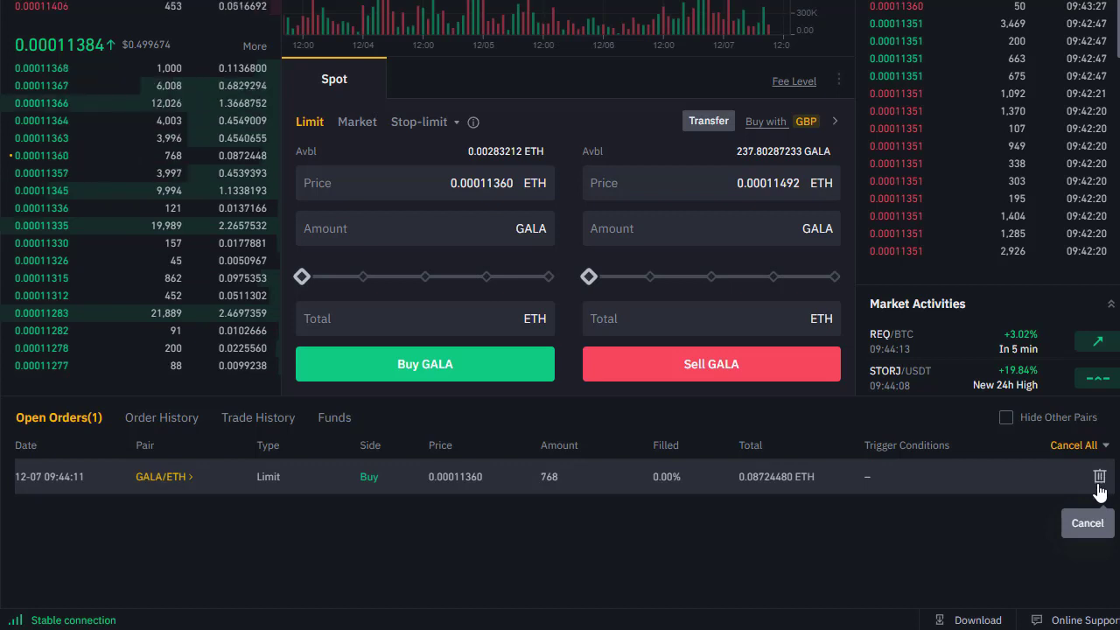
click(1100, 477)
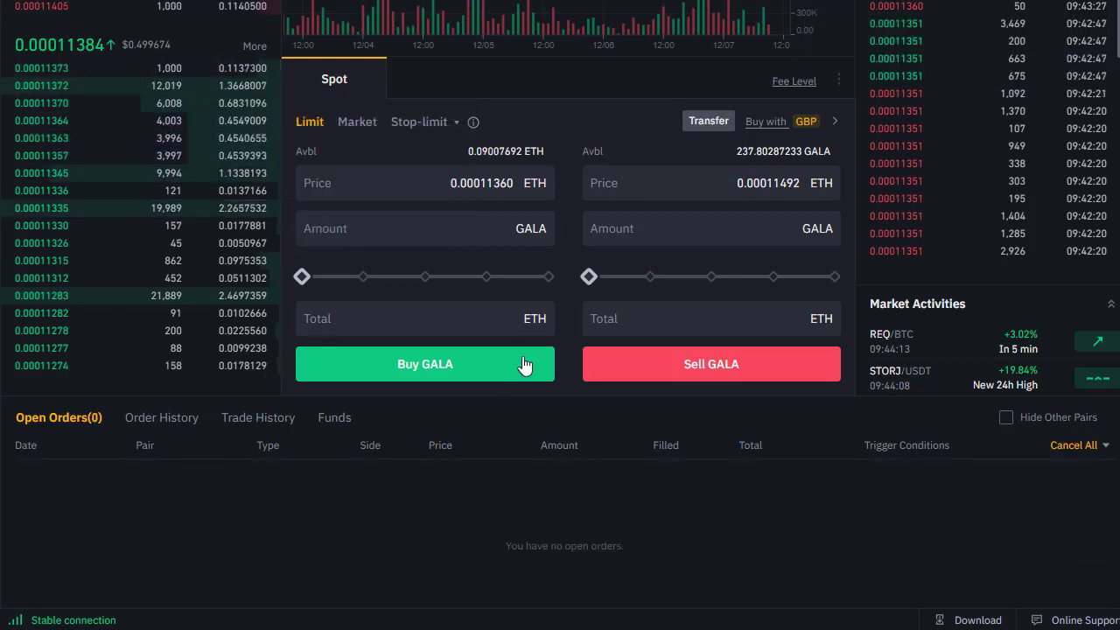
Change the buy limit price to 0.00011390 ETH
click(504, 183)
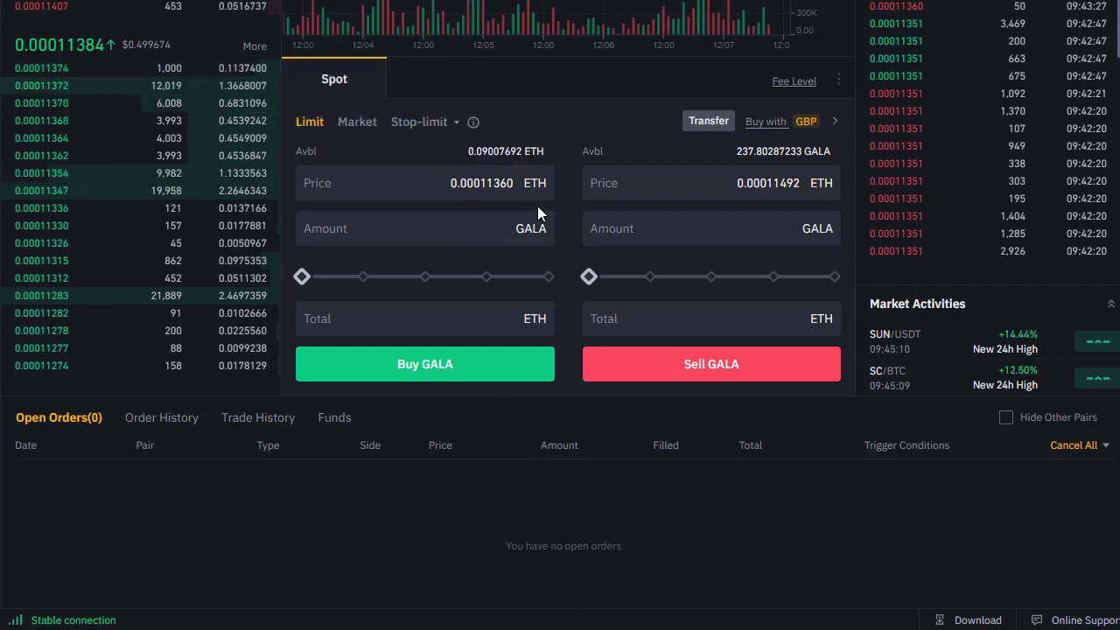
click(499, 183)
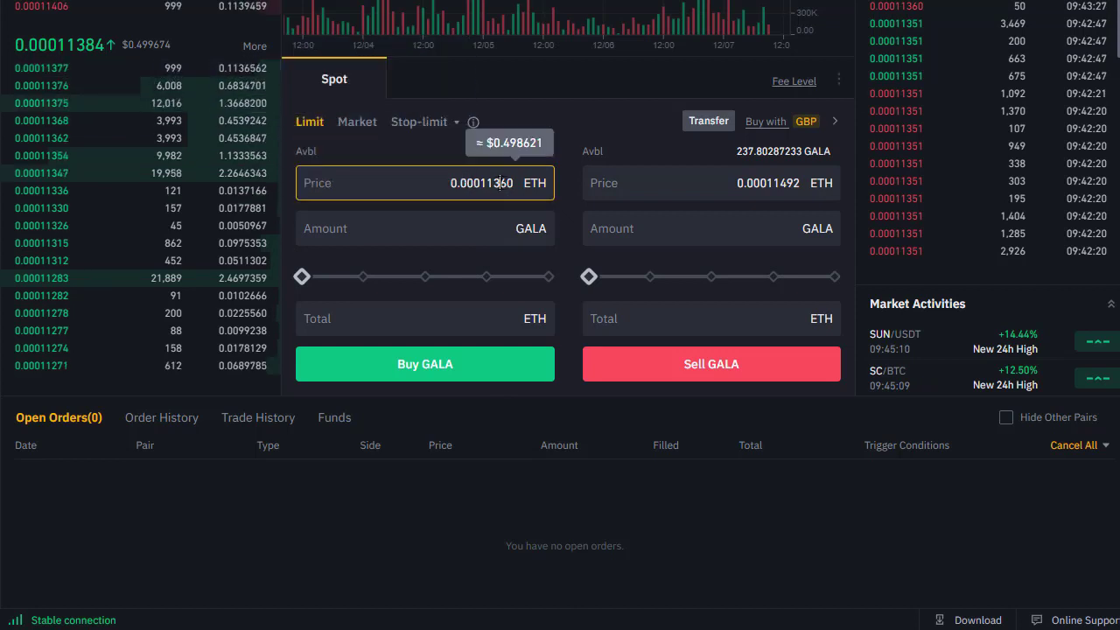
drag(500, 183, 516, 183)
text(90)
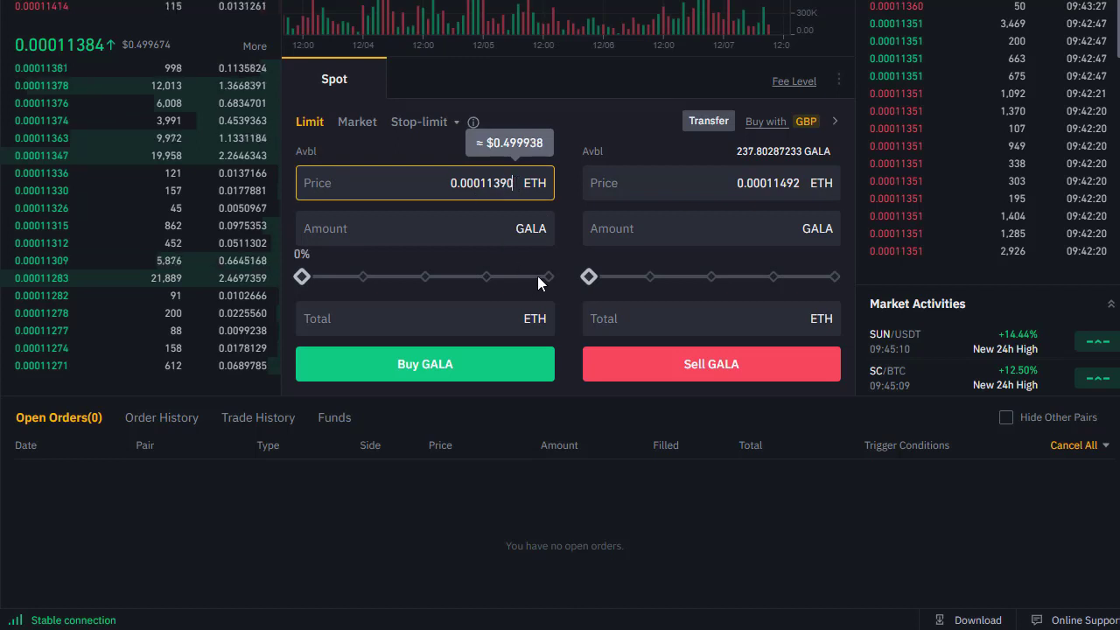
Place a 774 GALA buy at about 98% of ETH, then cancel it from Open Orders
drag(536, 277, 543, 275)
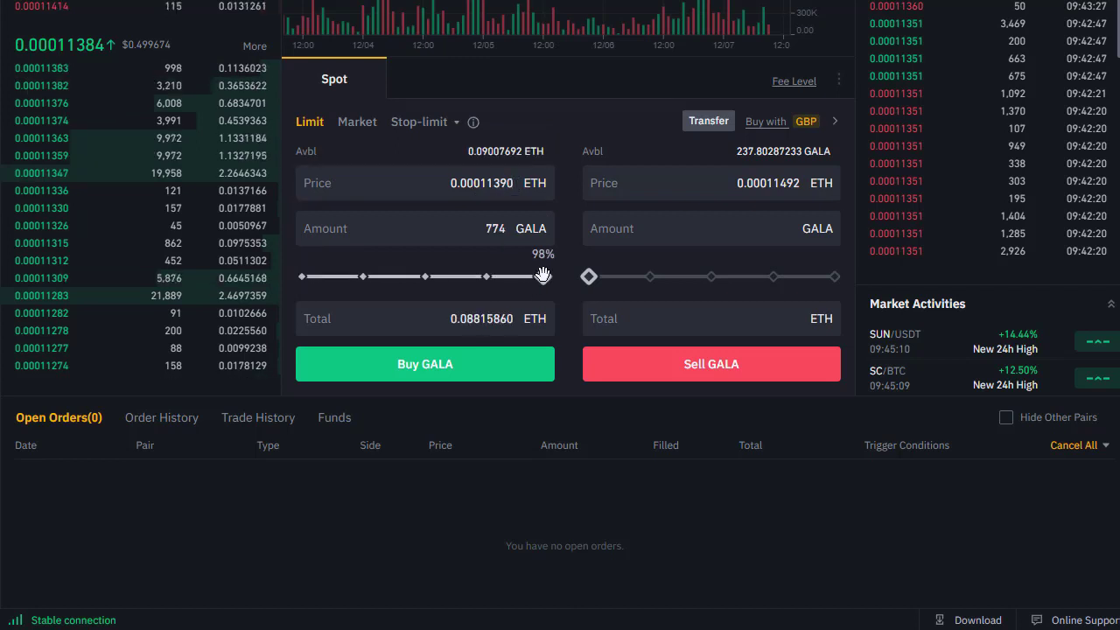
click(452, 371)
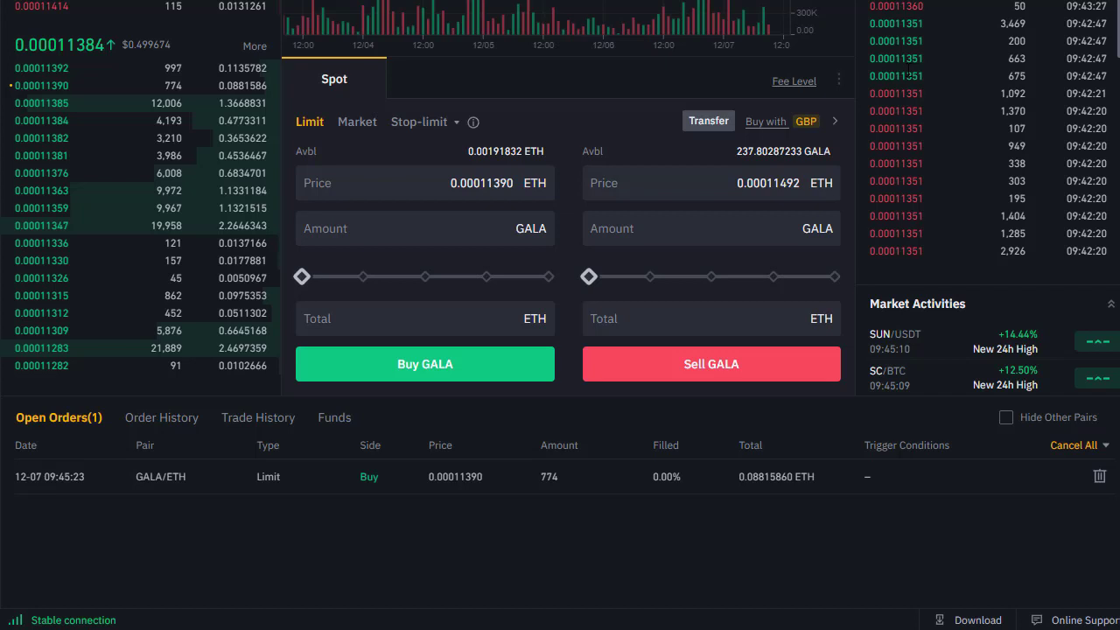
mouse_move(160, 194)
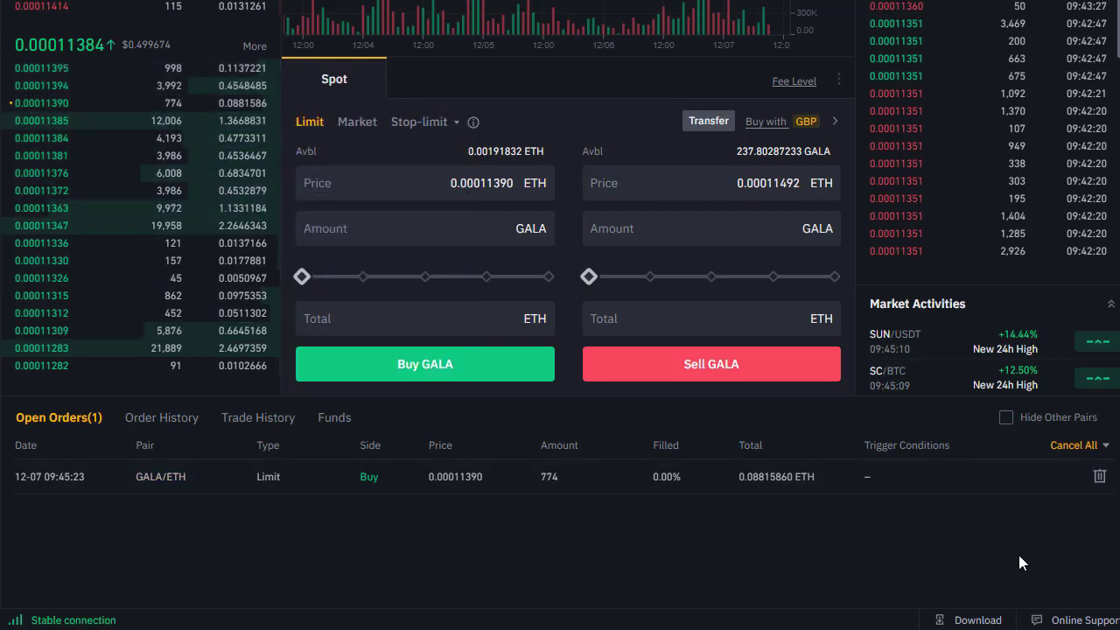
click(1101, 477)
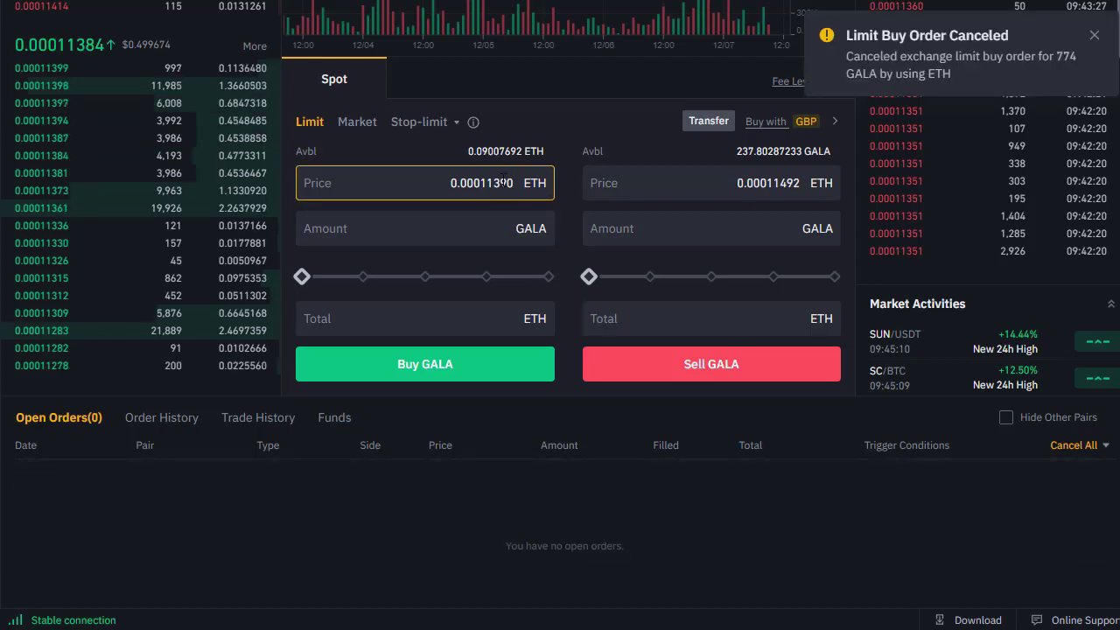
Place a 100% ETH limit buy of 790 GALA at 0.000114, then cancel it
drag(501, 183, 516, 181)
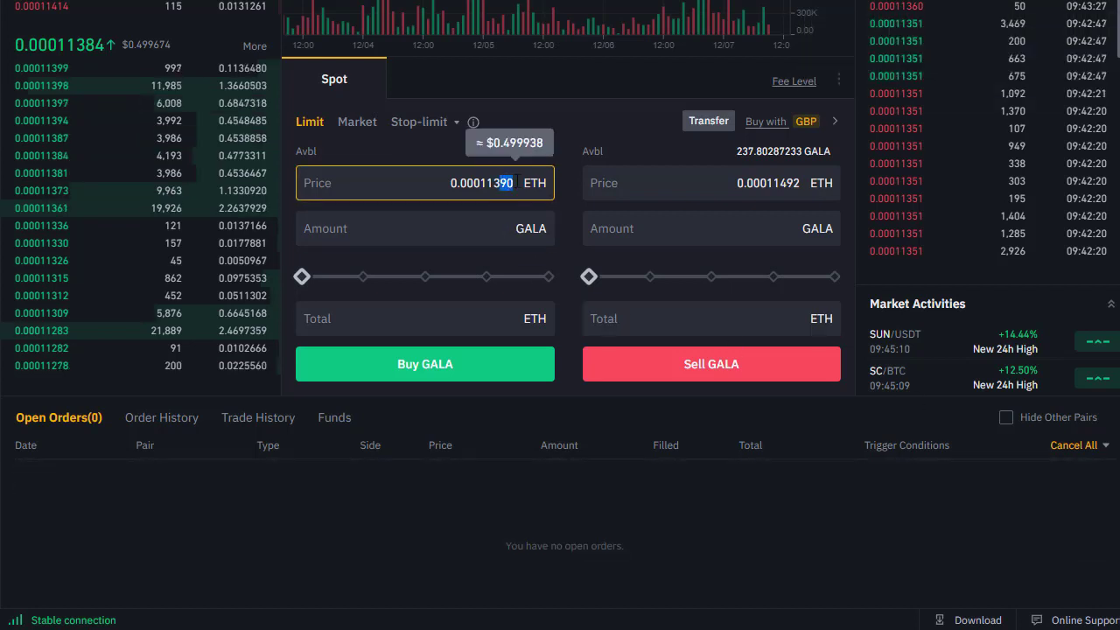
key(BackSpace)
key(BackSpace)
text(4)
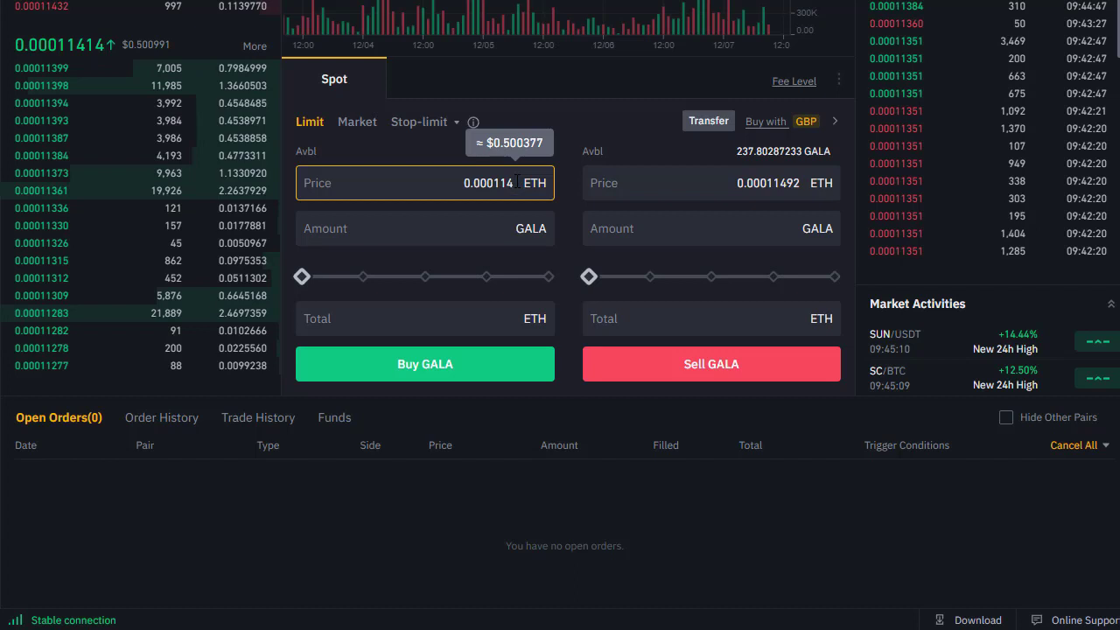
click(547, 277)
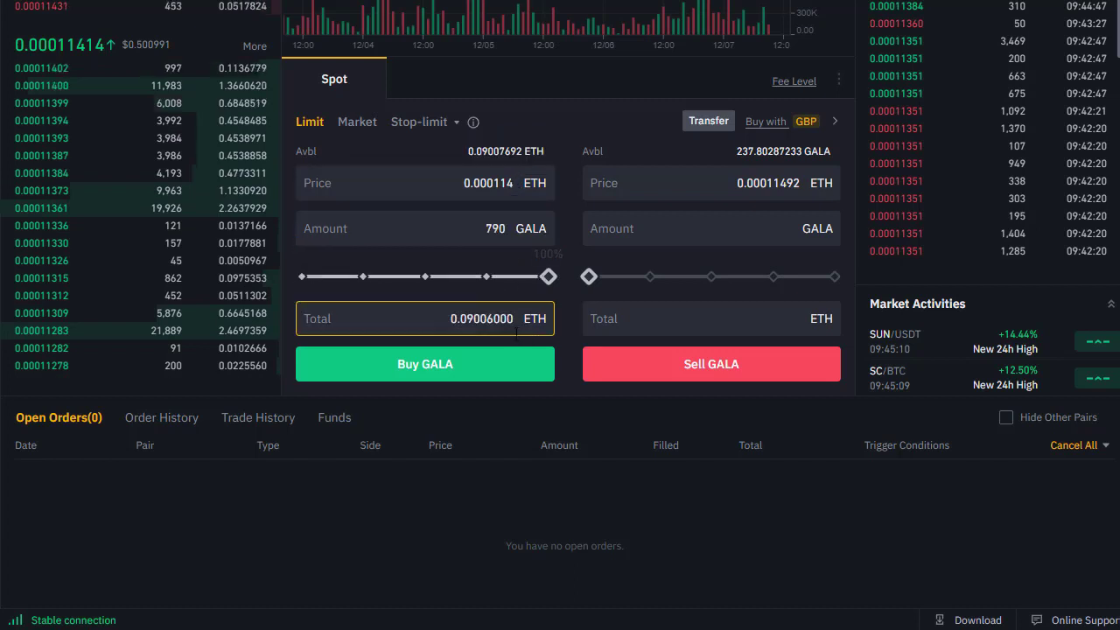
click(497, 366)
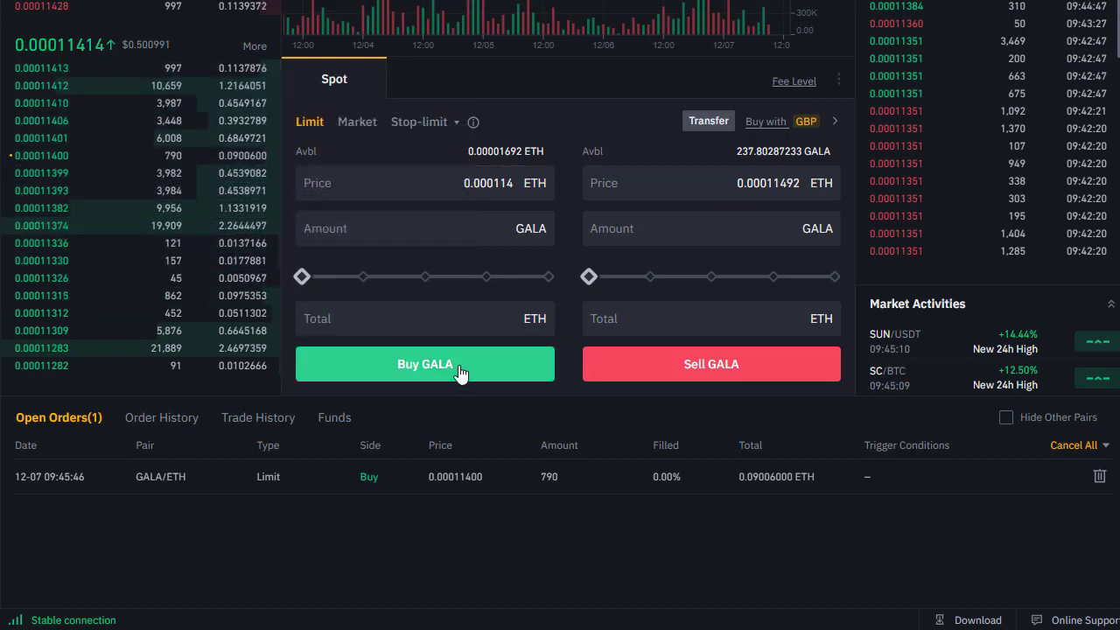
click(1101, 476)
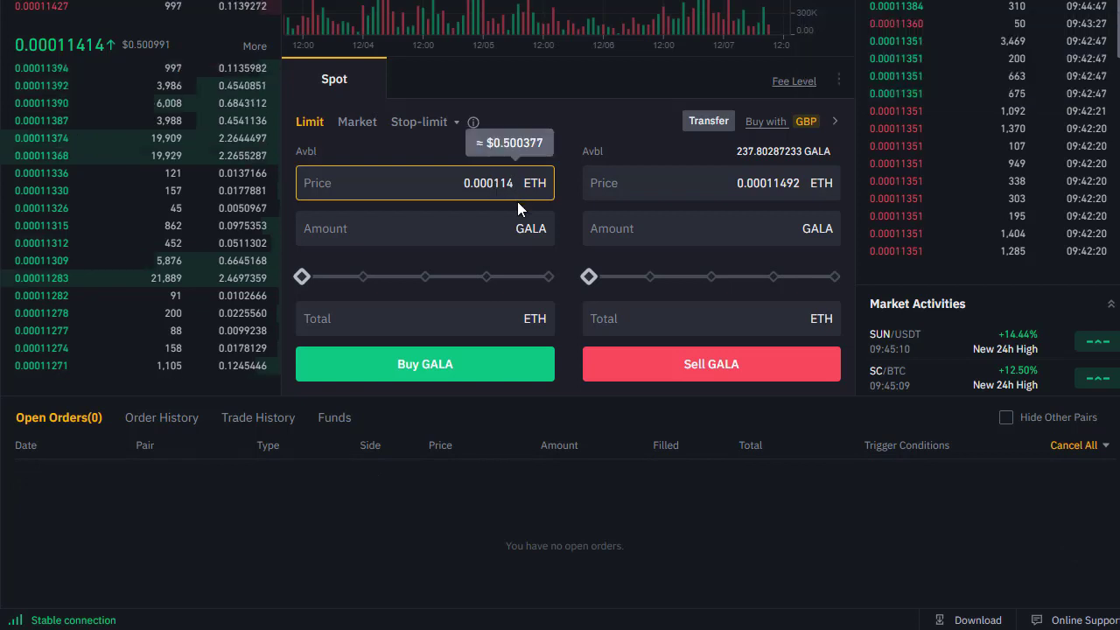
Place a 100% ETH limit buy at 0.0001142 ETH, which fills for 788 GALA
text(2)
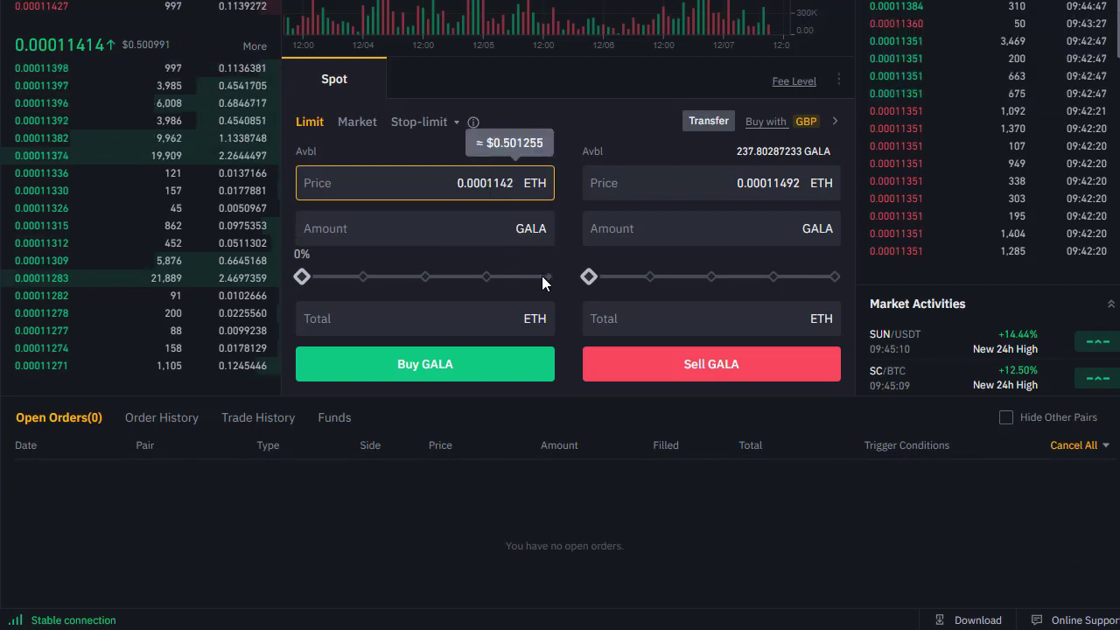
click(544, 277)
click(504, 364)
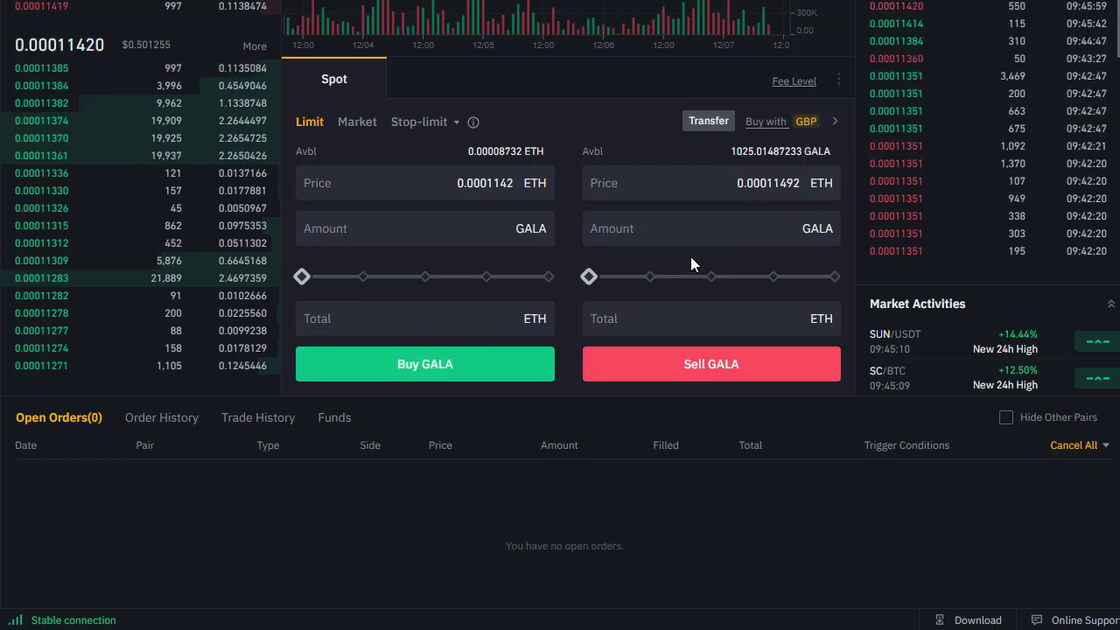
Return to the Fiat and Spot wallet through the Wallet header menu
scroll(674, 285, up, 6)
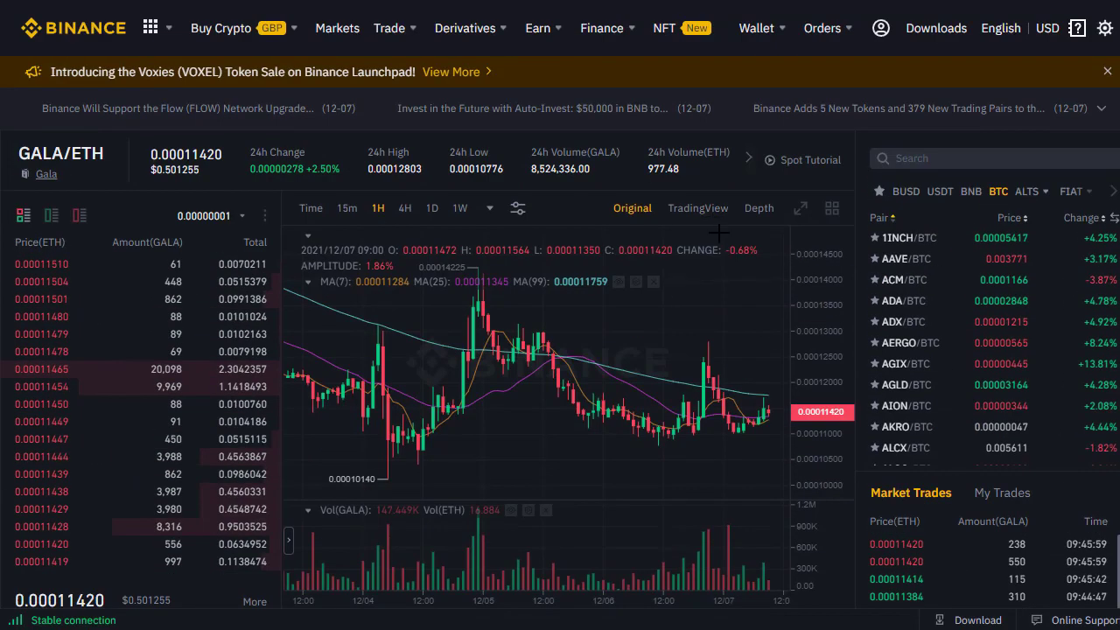
mouse_move(758, 28)
click(774, 140)
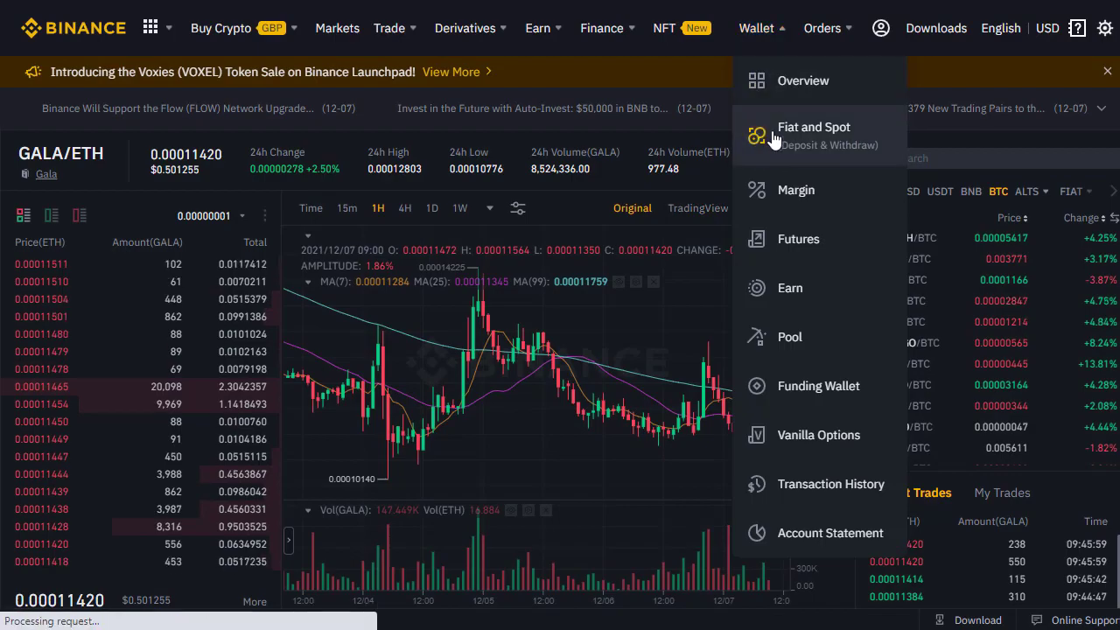